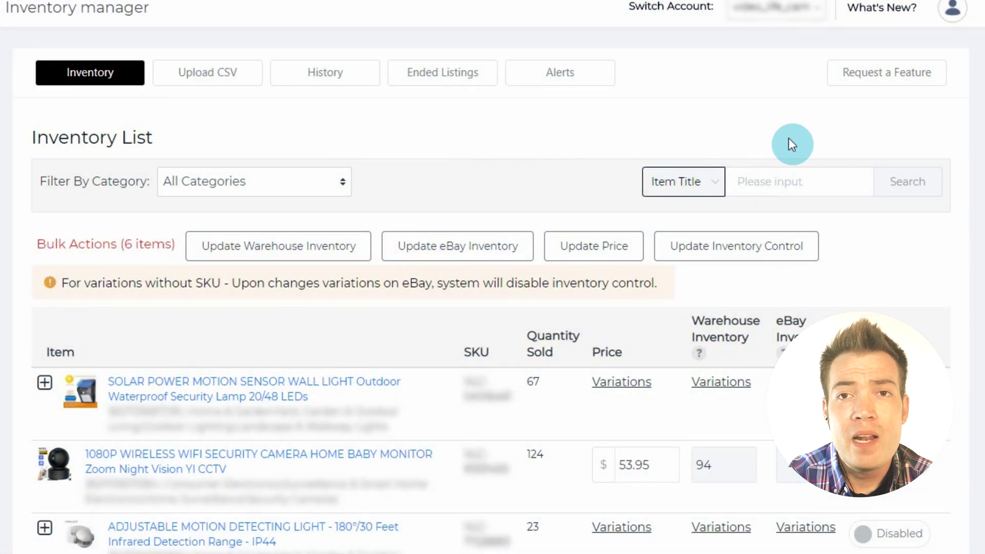
- Expand the solar wall light's 20 LED and 48 LED variations and set its inventory control to Enabled
{"action": "scroll", "coordinate": [974, 200], "scroll_direction": "down", "scroll_amount": 5}
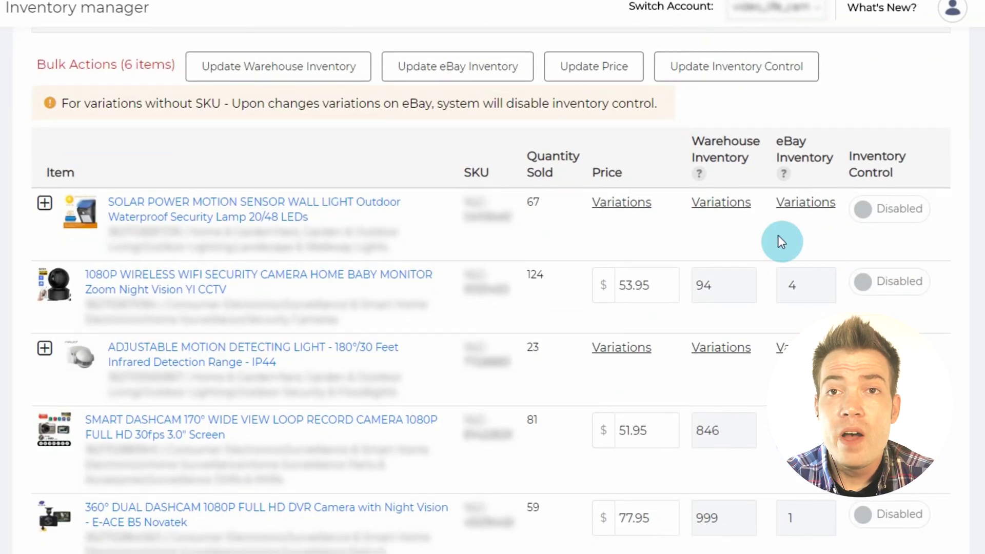
{"action": "left_click", "coordinate": [46, 204]}
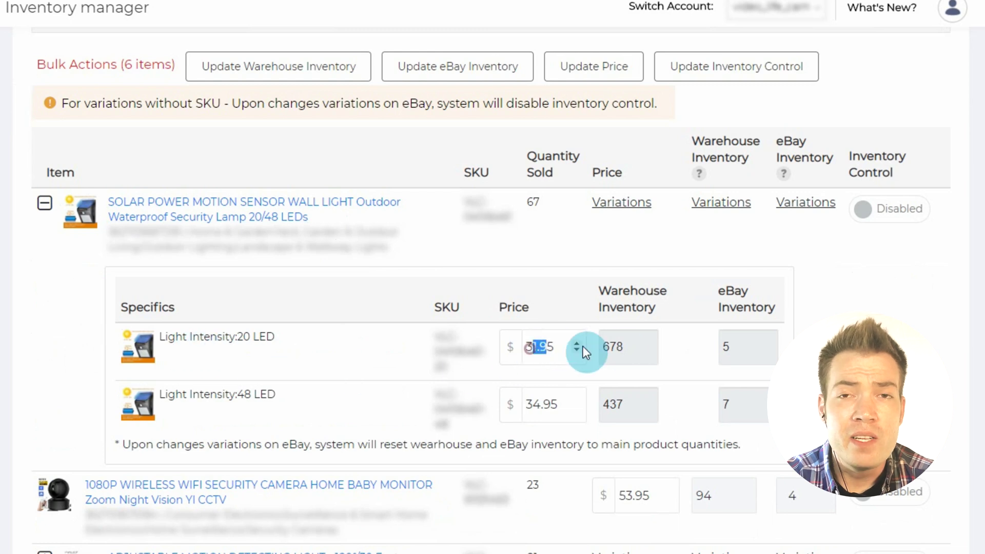
{"action": "scroll", "coordinate": [667, 308], "scroll_direction": "up", "scroll_amount": 2}
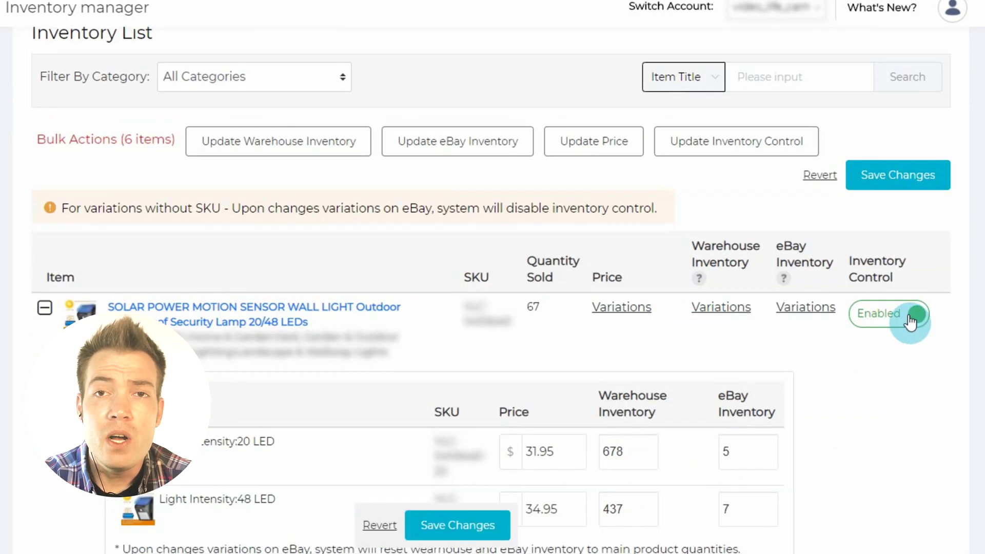
{"action": "scroll", "coordinate": [918, 420], "scroll_direction": "up", "scroll_amount": 2}
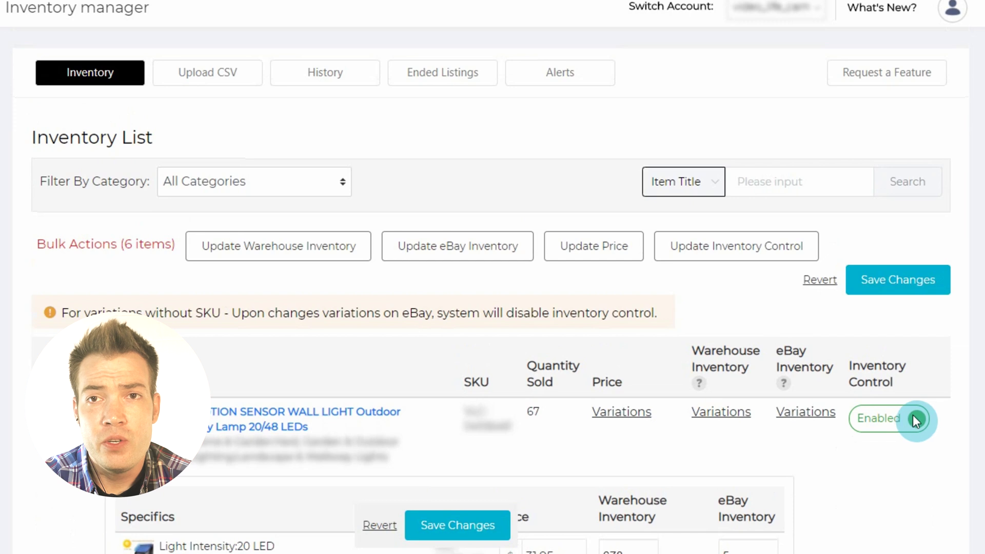
{"action": "left_click", "coordinate": [881, 426]}
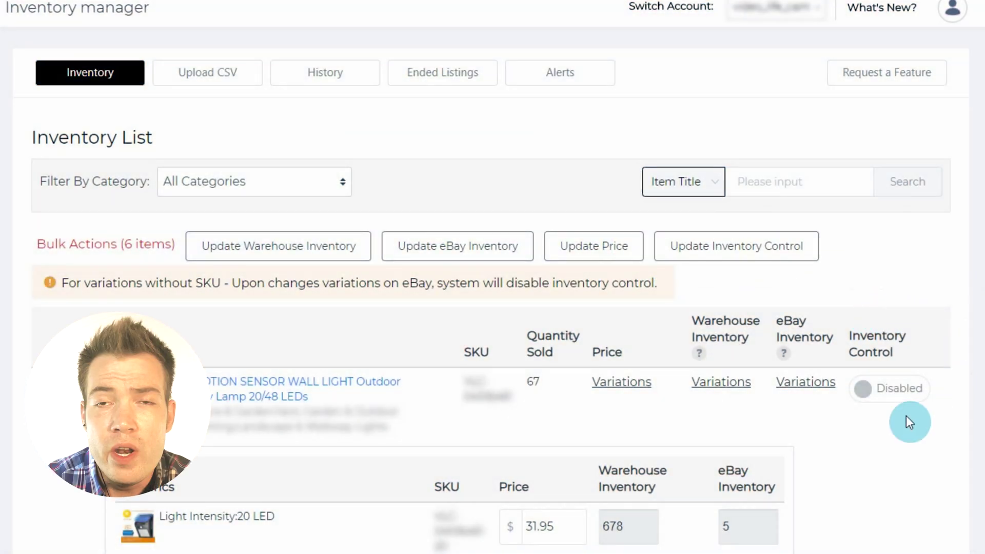
{"action": "left_click", "coordinate": [861, 385]}
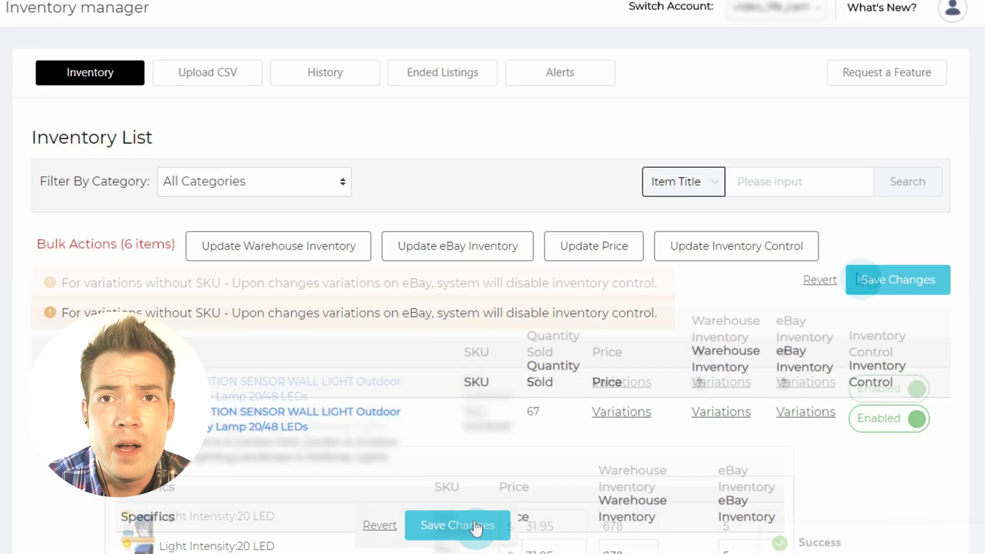
- Save the solar light's change, then bulk-set inventory control to Enabled for all six items
{"action": "left_click", "coordinate": [856, 278]}
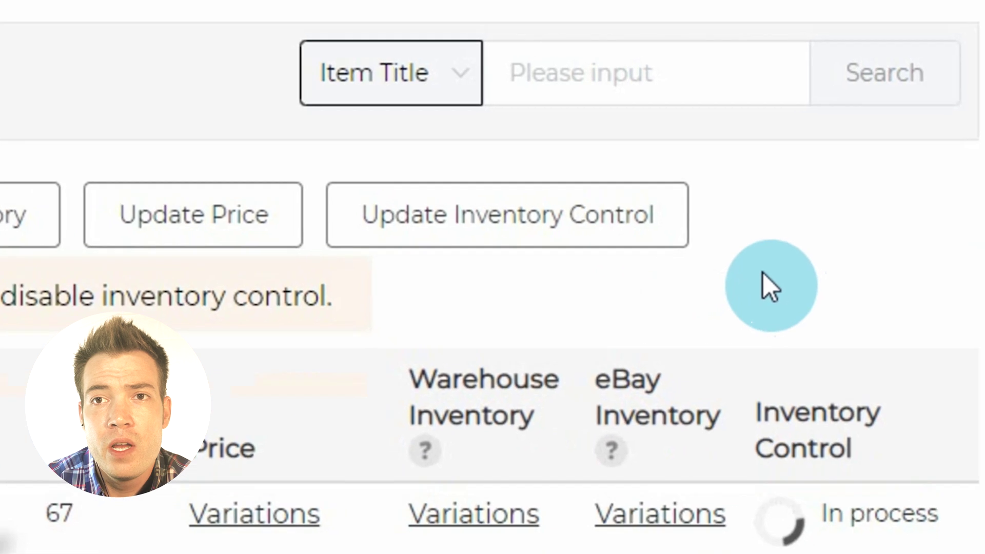
{"action": "left_click", "coordinate": [469, 224]}
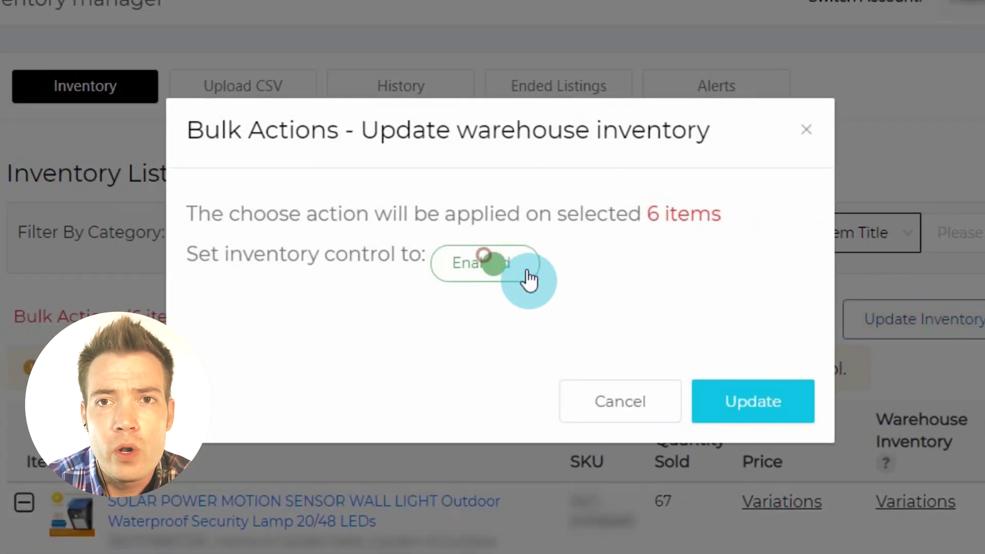
{"action": "left_click", "coordinate": [756, 394]}
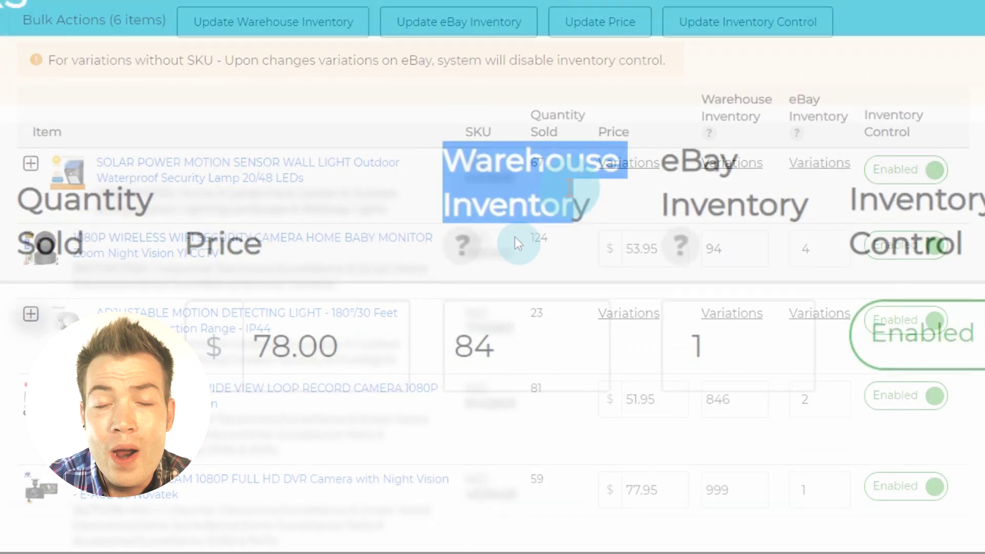
{"action": "left_click_drag", "start_coordinate": [702, 99], "coordinate": [762, 114]}
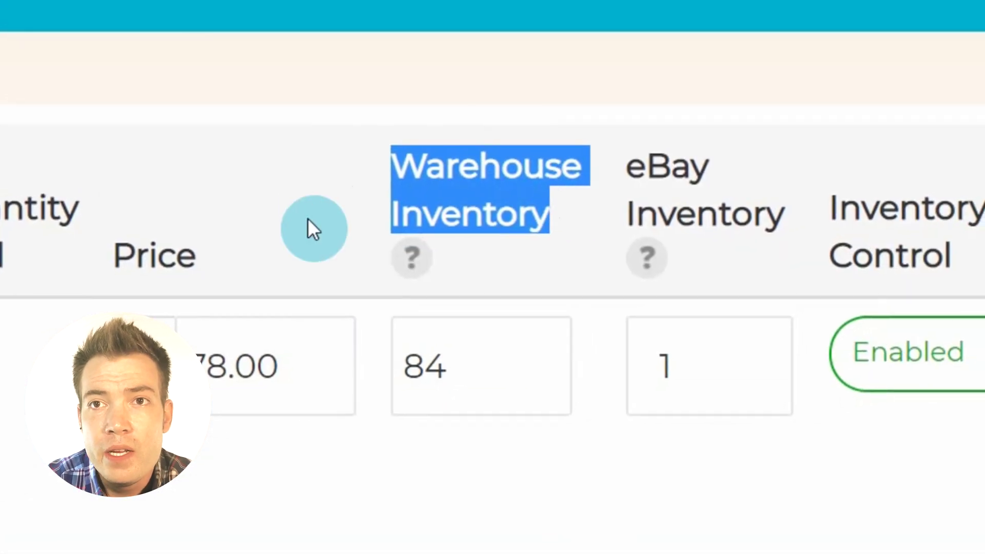
{"action": "left_click", "coordinate": [443, 365]}
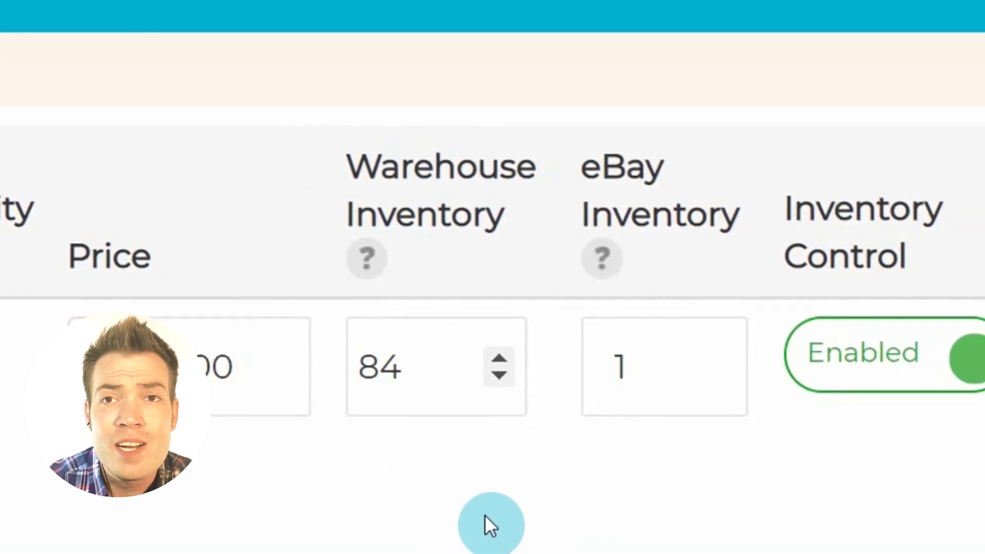
{"action": "mouse_move", "coordinate": [375, 253]}
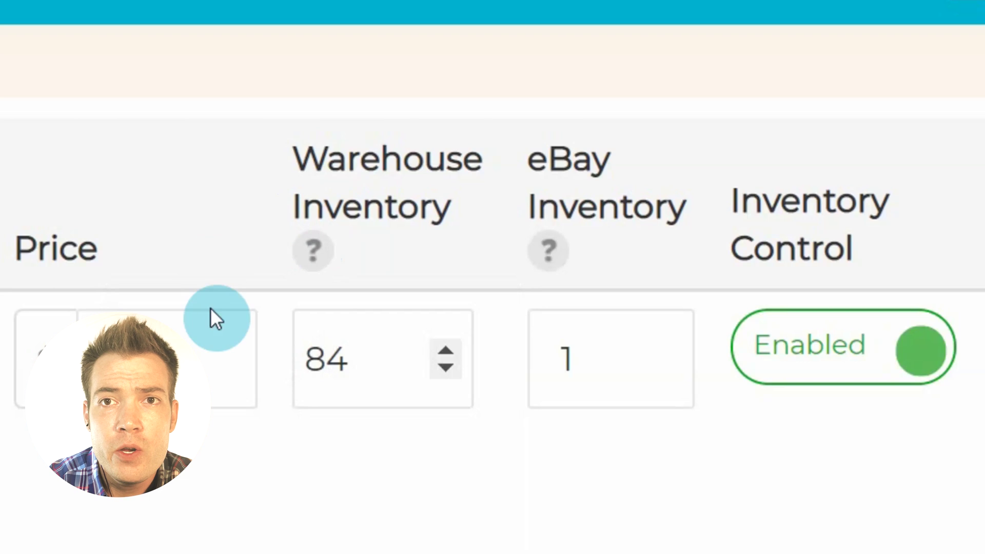
{"action": "left_click_drag", "start_coordinate": [529, 157], "coordinate": [673, 215]}
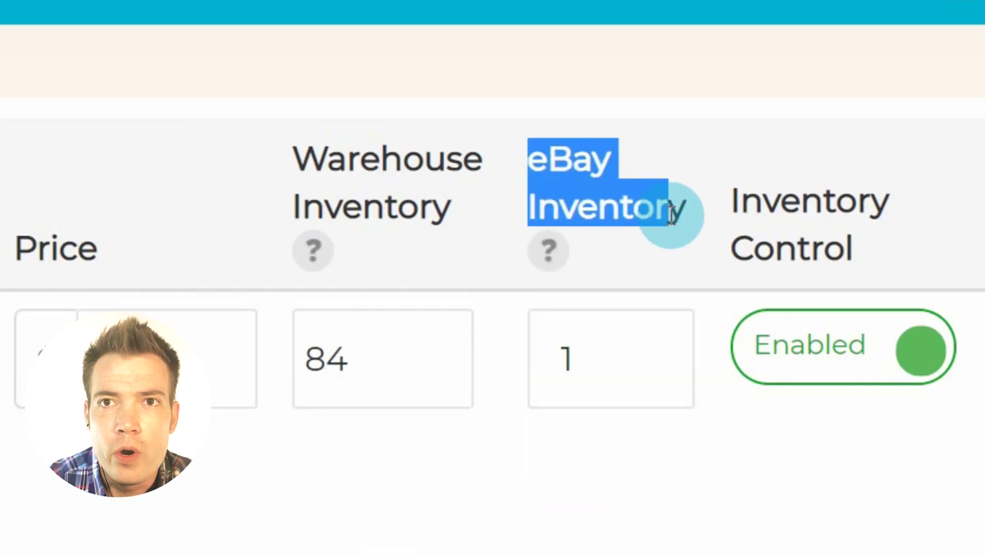
{"action": "left_click", "coordinate": [664, 257]}
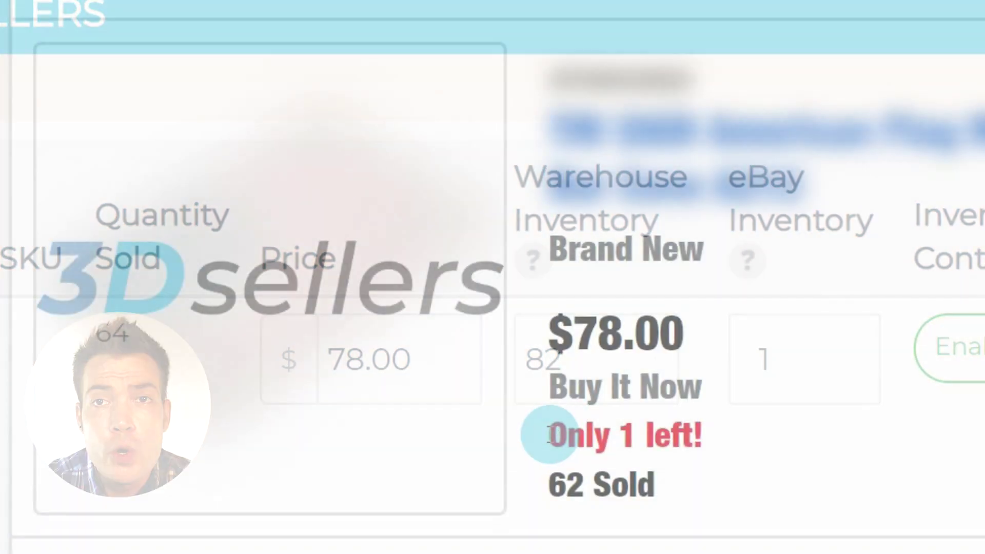
{"action": "left_click_drag", "start_coordinate": [548, 435], "coordinate": [722, 433]}
{"action": "left_click", "coordinate": [722, 442]}
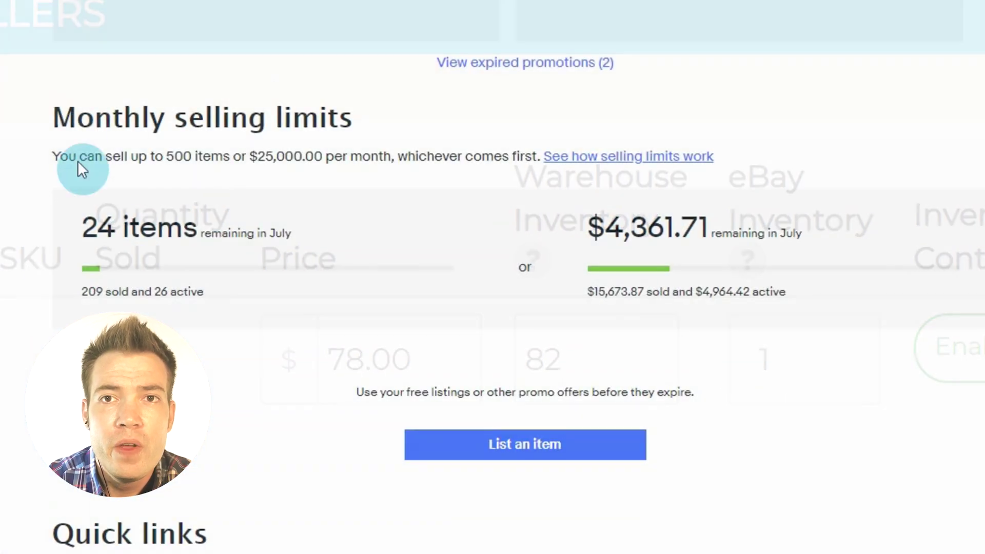
{"action": "left_click_drag", "start_coordinate": [54, 116], "coordinate": [349, 108]}
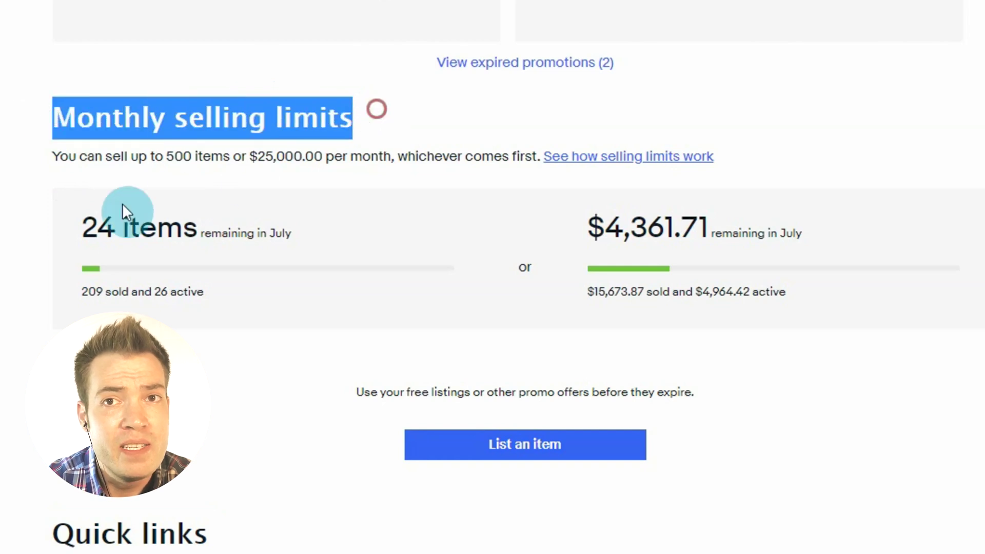
{"action": "left_click", "coordinate": [23, 287]}
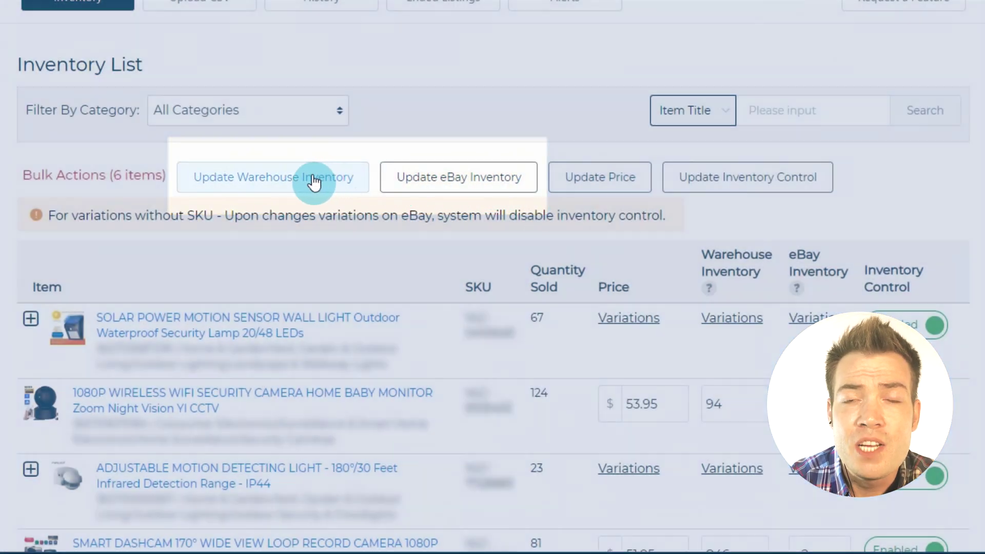
- Bulk-update all six items, including variations, so Warehouse Inventory equals eBay Inventory
{"action": "left_click", "coordinate": [314, 180]}
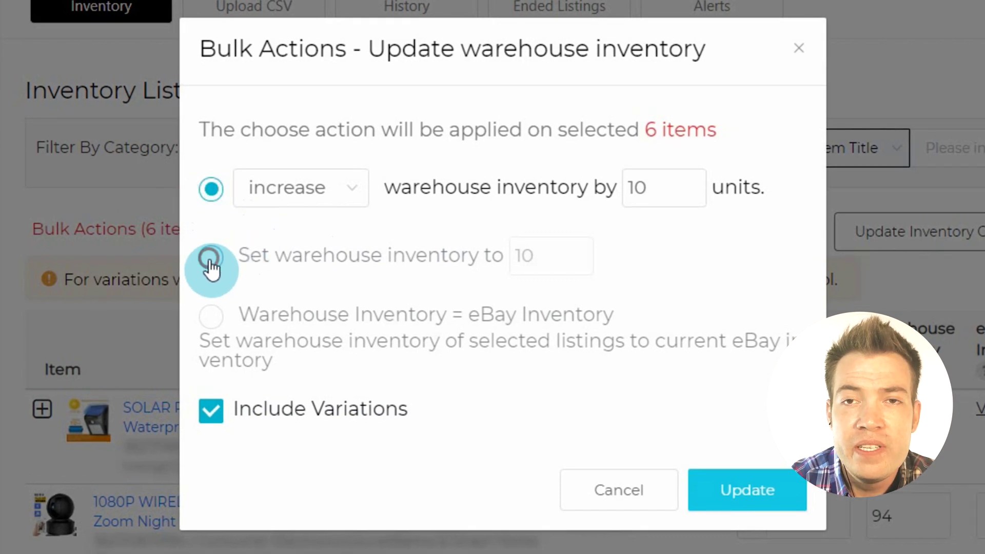
{"action": "left_click", "coordinate": [211, 317]}
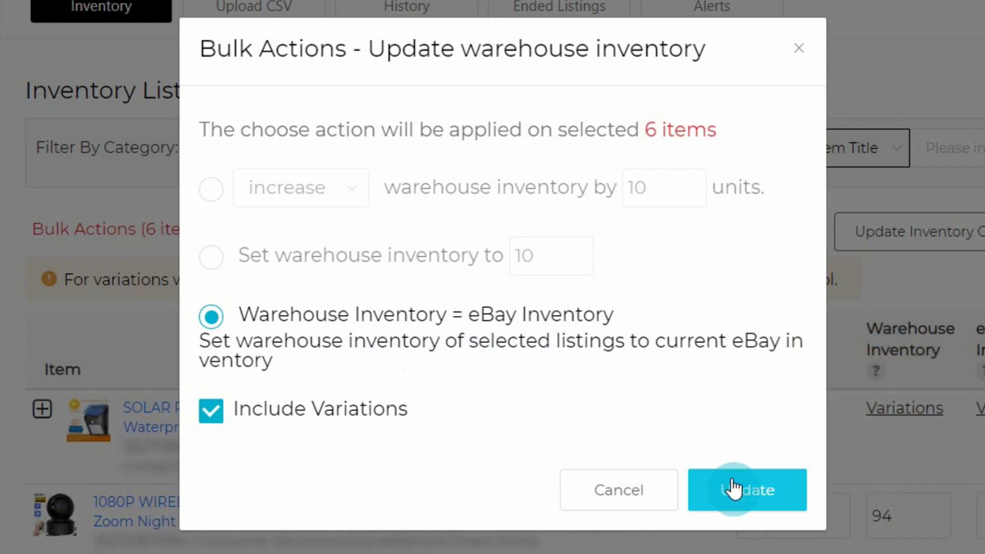
{"action": "left_click", "coordinate": [763, 502]}
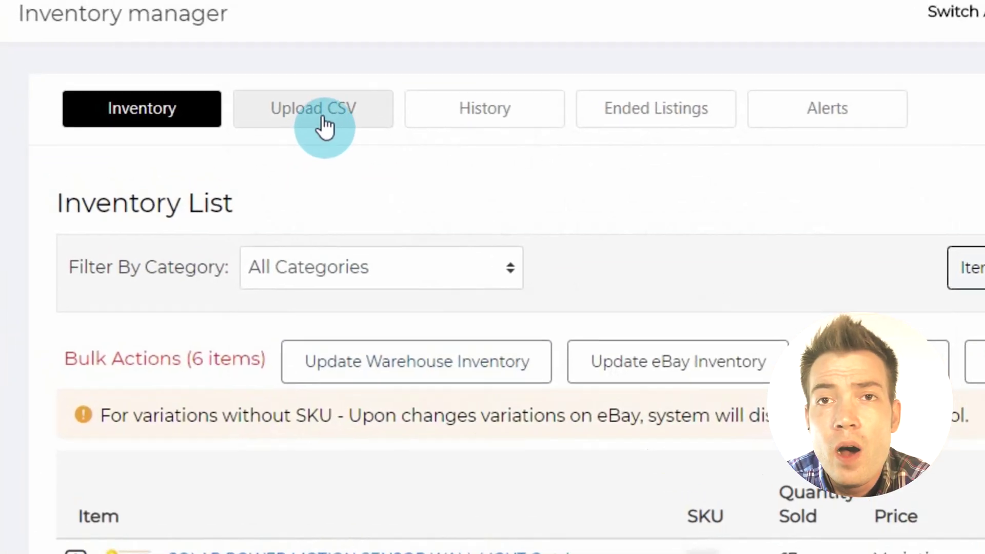
- On the Upload CSV page, keep Update eBay Inventory as the target and pick test-inventory-update.csv
{"action": "left_click", "coordinate": [338, 127]}
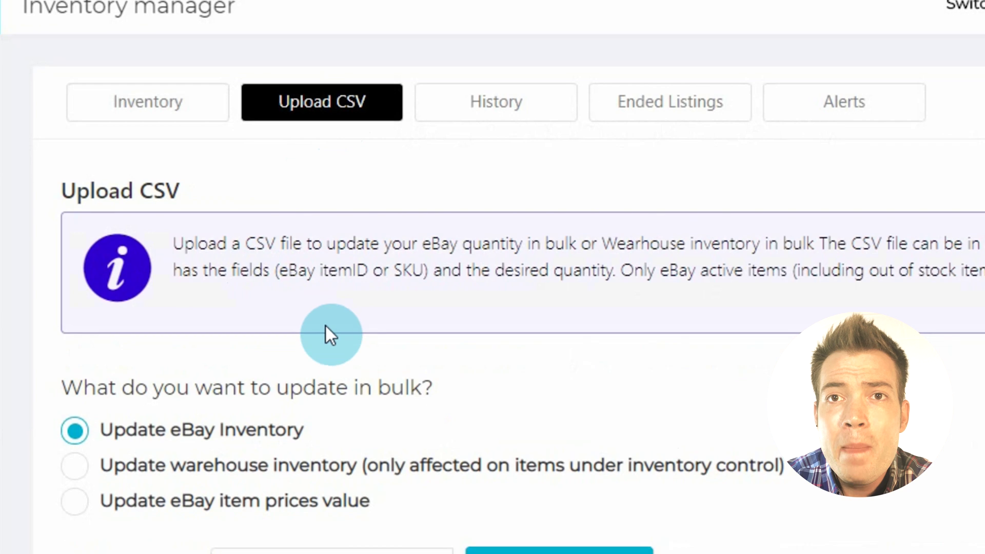
{"action": "left_click", "coordinate": [241, 452]}
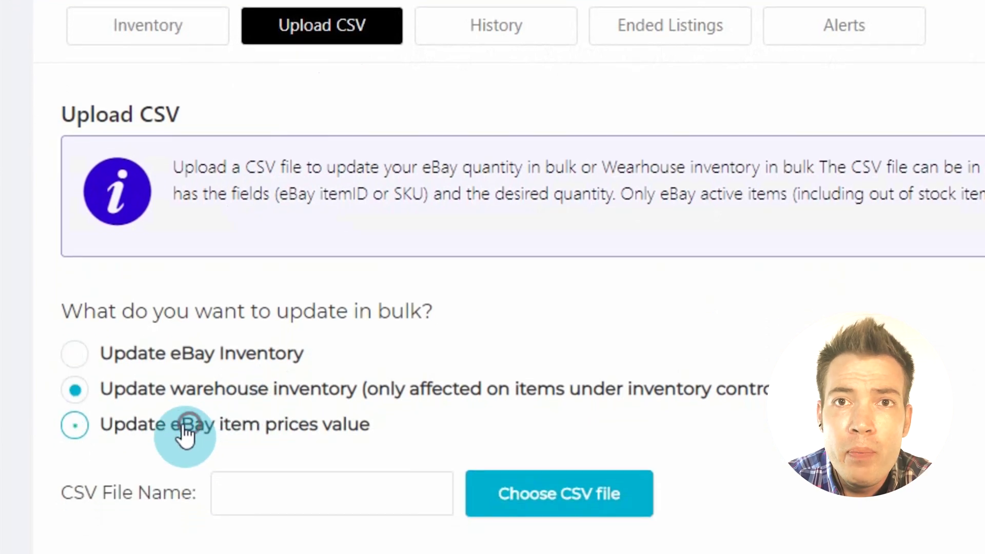
{"action": "left_click", "coordinate": [187, 485]}
{"action": "left_click", "coordinate": [130, 339]}
{"action": "left_click", "coordinate": [137, 370]}
{"action": "left_click", "coordinate": [282, 337]}
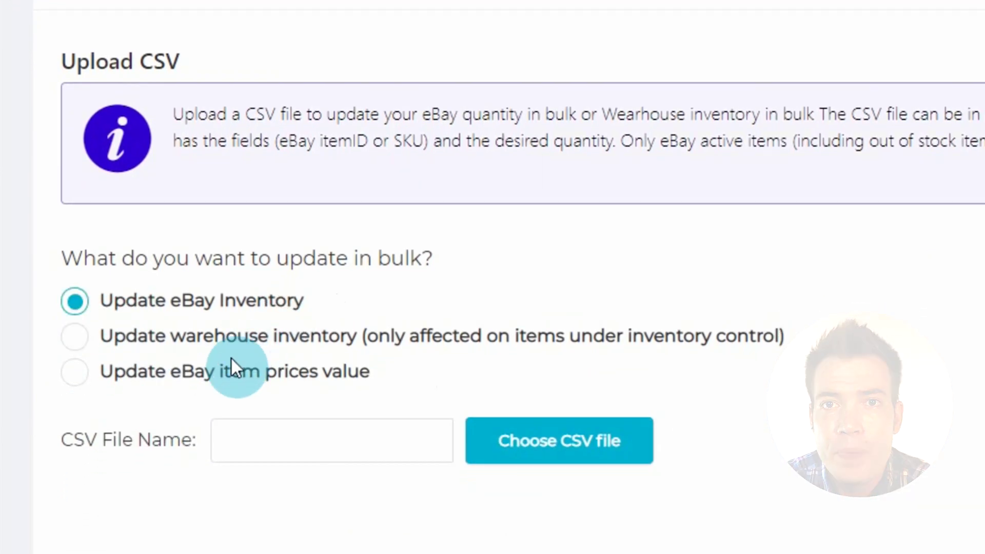
{"action": "left_click", "coordinate": [488, 443]}
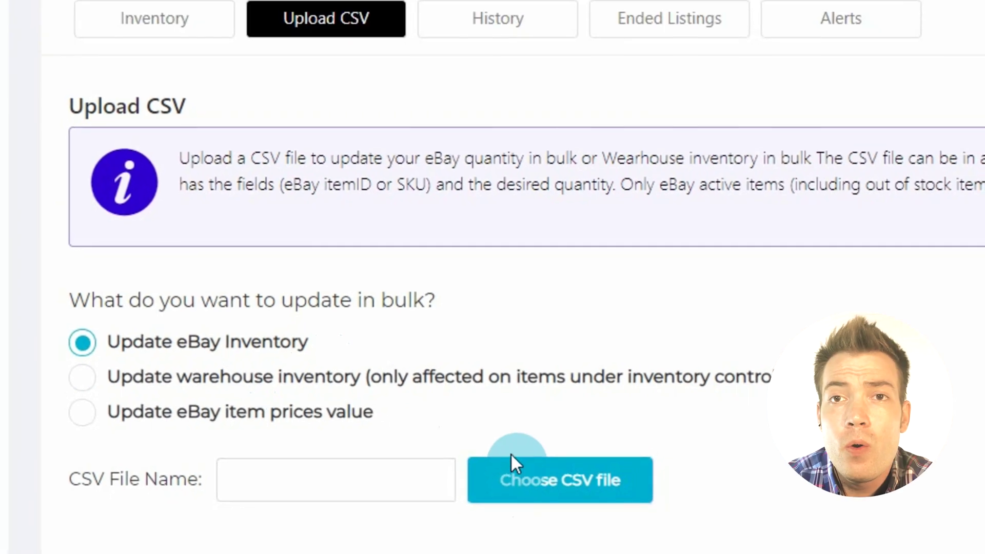
{"action": "left_click", "coordinate": [163, 63]}
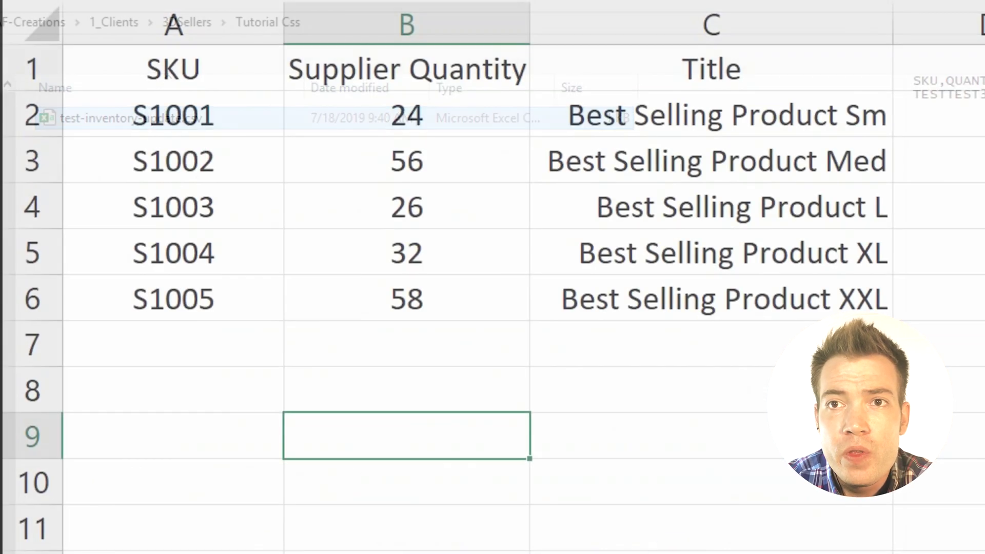
- Check SKUs S1001–S1005 and supplier quantities 24, 56, 26, 32, 58, then load the CSV
{"action": "left_click_drag", "start_coordinate": [224, 82], "coordinate": [225, 303]}
{"action": "left_click_drag", "start_coordinate": [488, 74], "coordinate": [495, 299]}
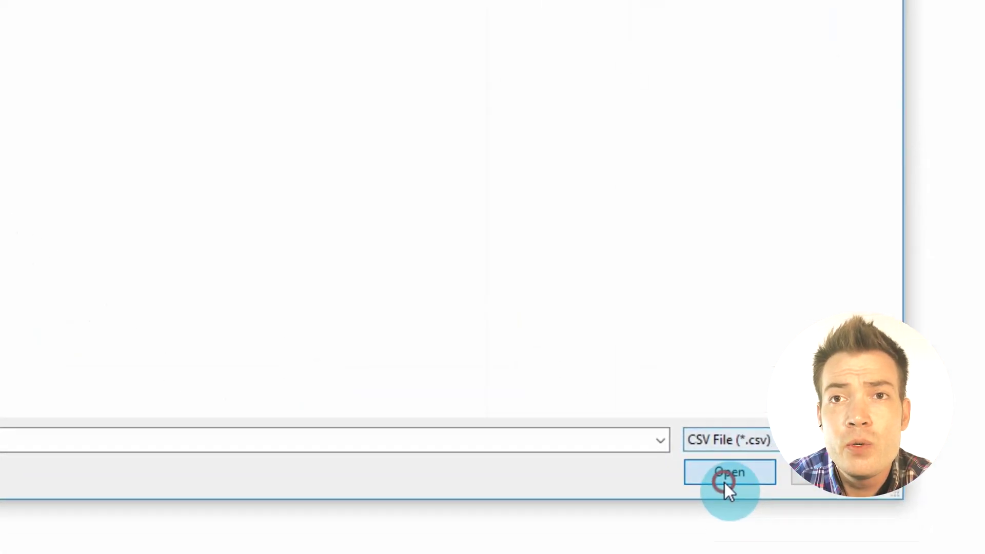
{"action": "left_click", "coordinate": [726, 481]}
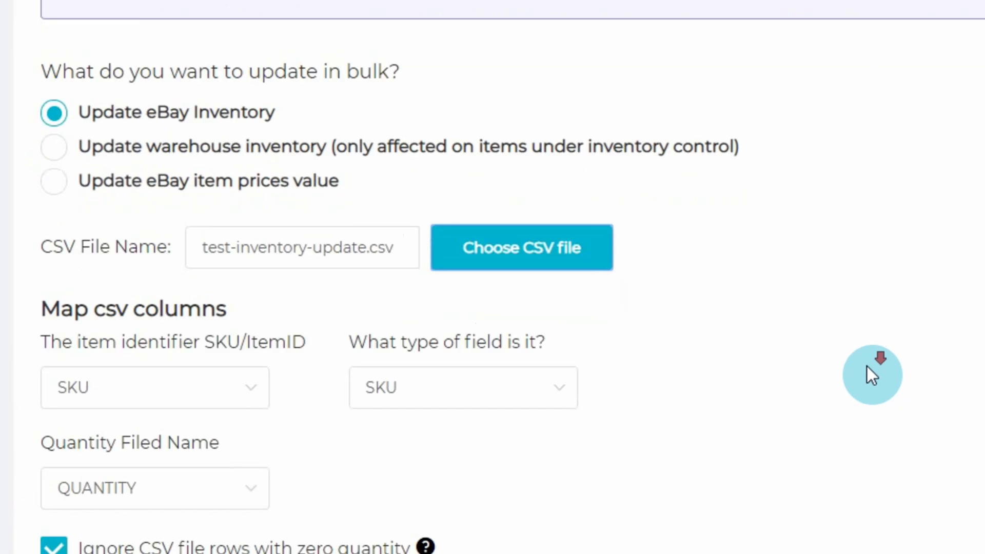
- Map the CSV columns: SKU as identifier and identifier type, QUANTITY as the quantity field
{"action": "scroll", "coordinate": [865, 367], "scroll_direction": "down", "scroll_amount": 4}
{"action": "left_click", "coordinate": [246, 110]}
{"action": "left_click", "coordinate": [191, 151]}
{"action": "left_click", "coordinate": [371, 105]}
{"action": "left_click", "coordinate": [375, 162]}
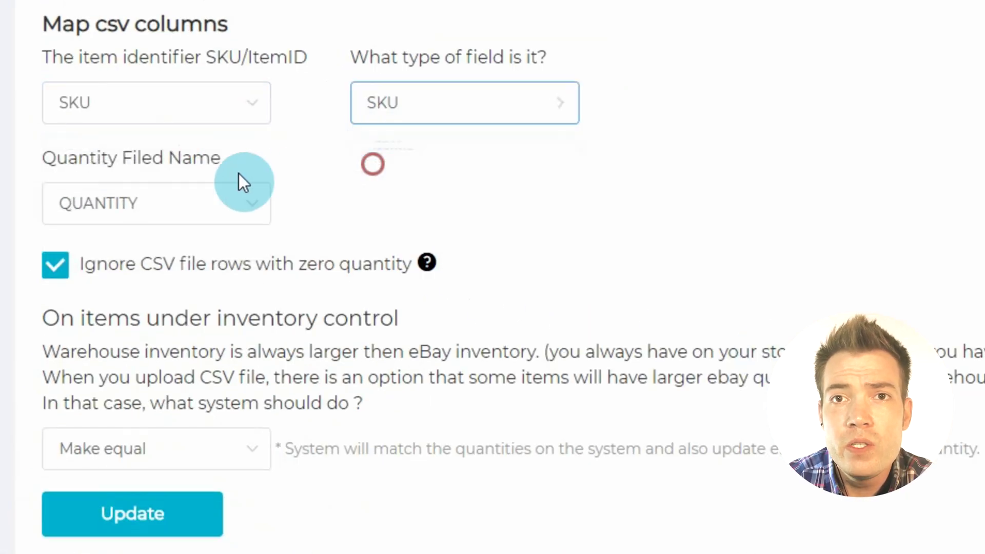
{"action": "left_click", "coordinate": [178, 204]}
{"action": "left_click", "coordinate": [194, 221]}
- Keep Make equal for oversized eBay quantities and toggle the ignore-zero-quantity-rows checkbox
{"action": "left_click", "coordinate": [156, 499]}
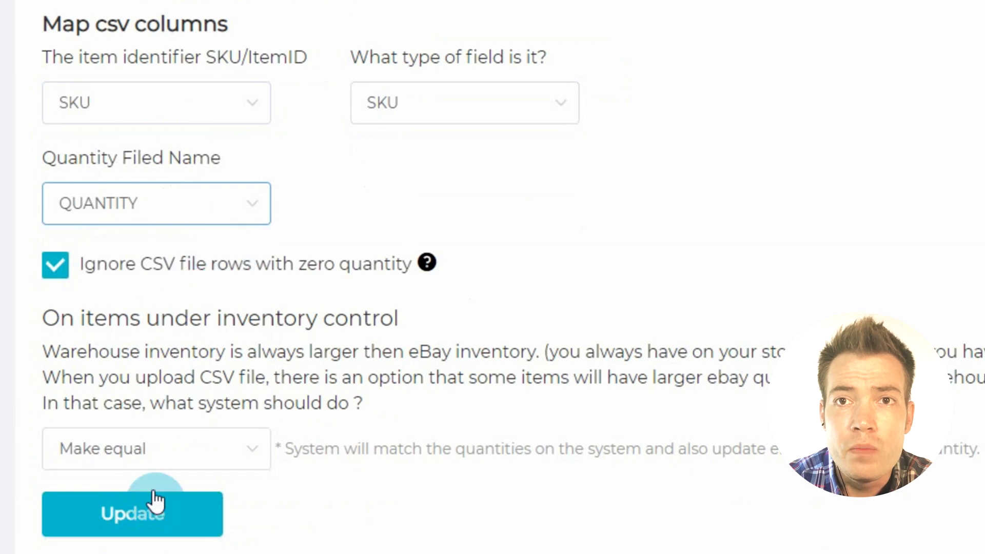
{"action": "left_click", "coordinate": [205, 436]}
{"action": "left_click", "coordinate": [189, 288]}
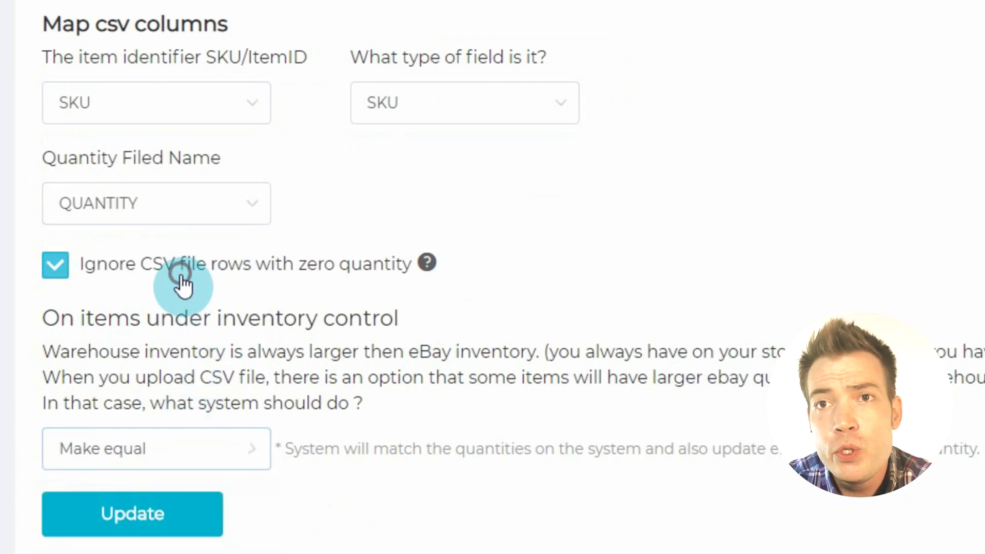
{"action": "left_click", "coordinate": [183, 280]}
{"action": "left_click", "coordinate": [354, 264]}
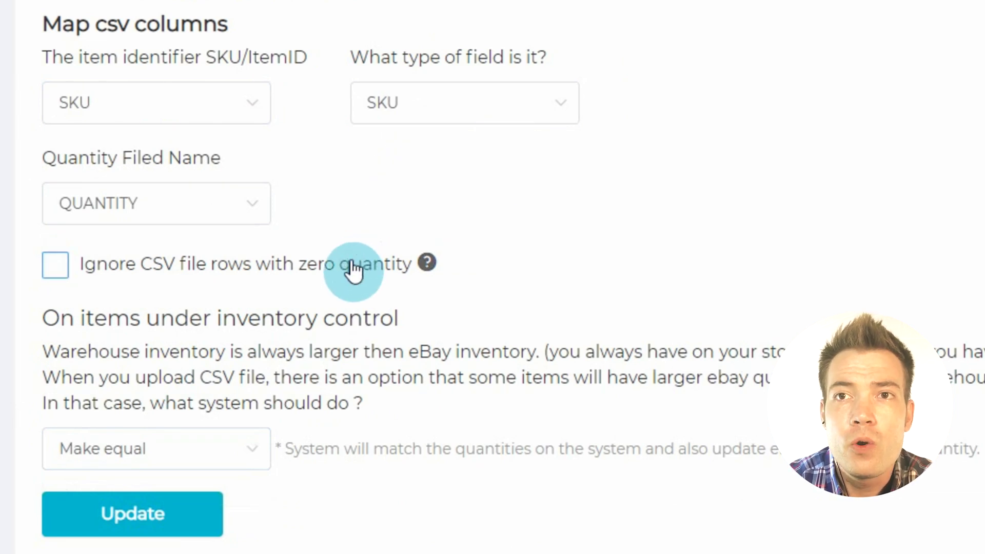
{"action": "left_click", "coordinate": [354, 269]}
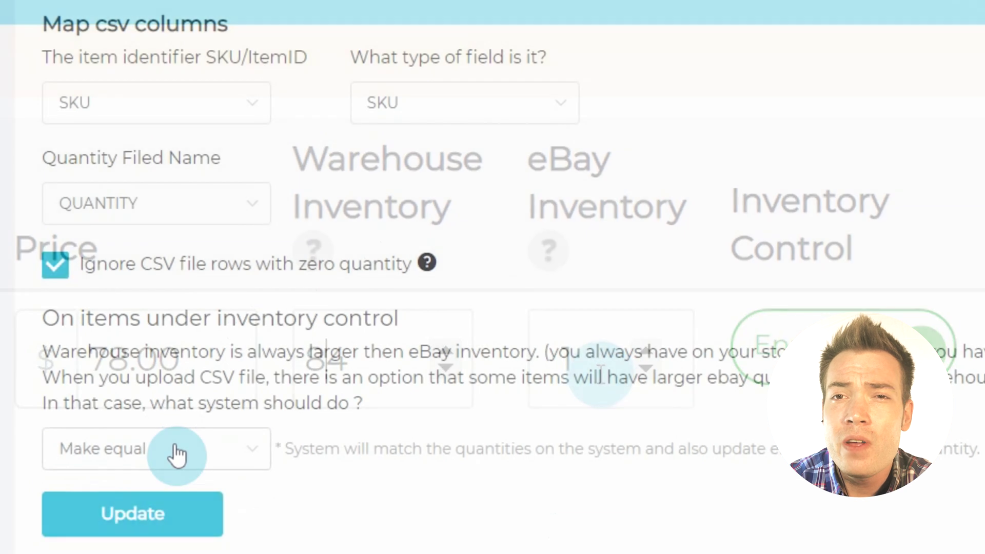
- Set the item's Warehouse Inventory to 20 and keep Make equal as the mismatch rule
{"action": "left_click", "coordinate": [175, 445]}
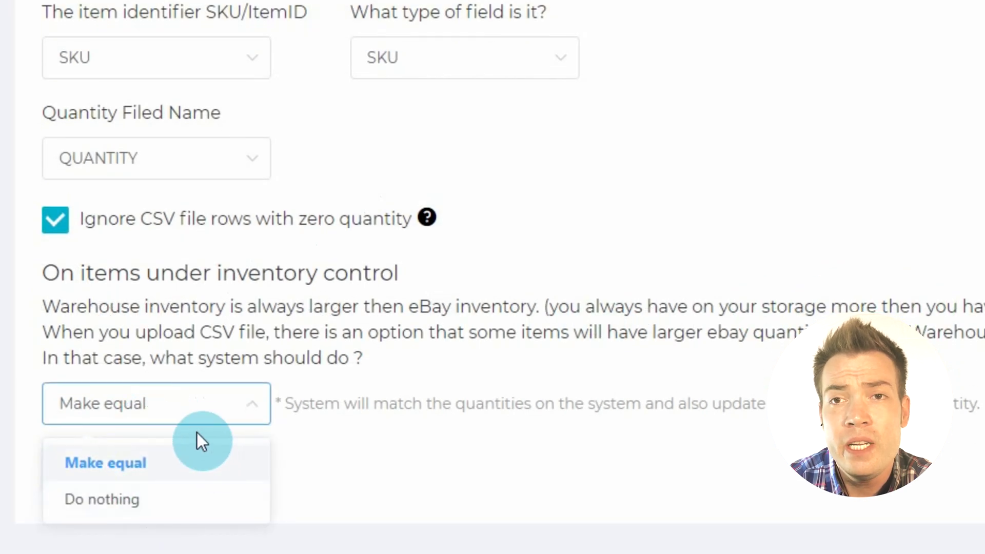
{"action": "left_click", "coordinate": [188, 404]}
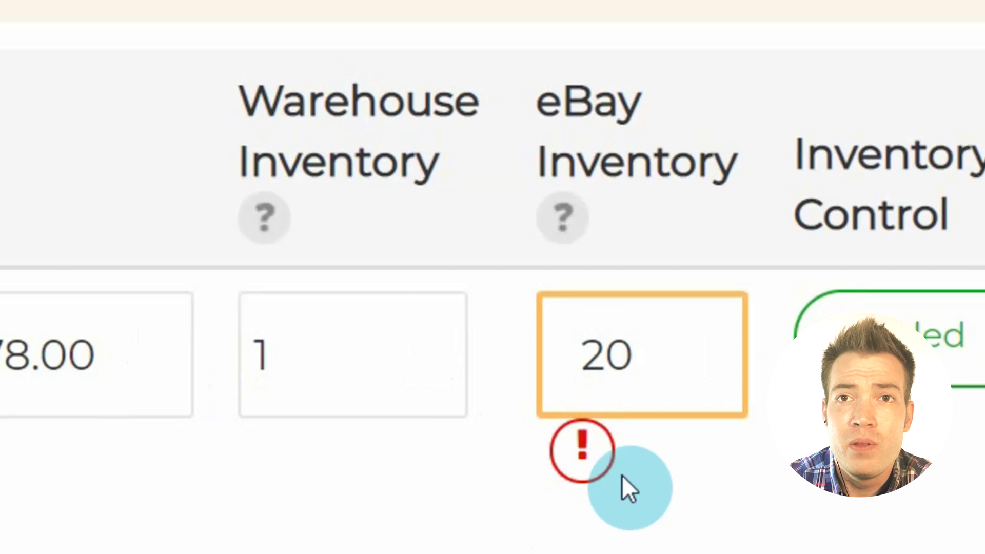
{"action": "mouse_move", "coordinate": [586, 451]}
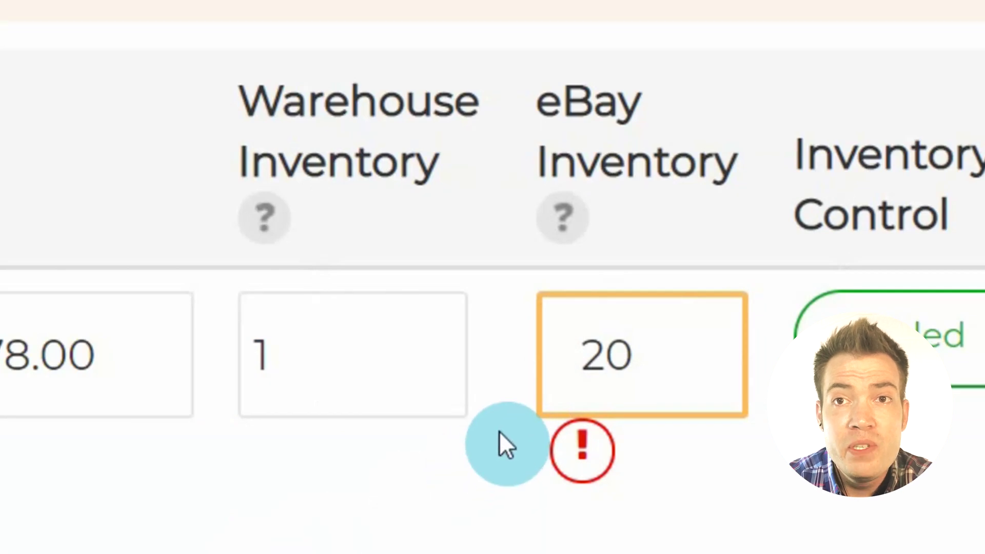
{"action": "left_click", "coordinate": [297, 365]}
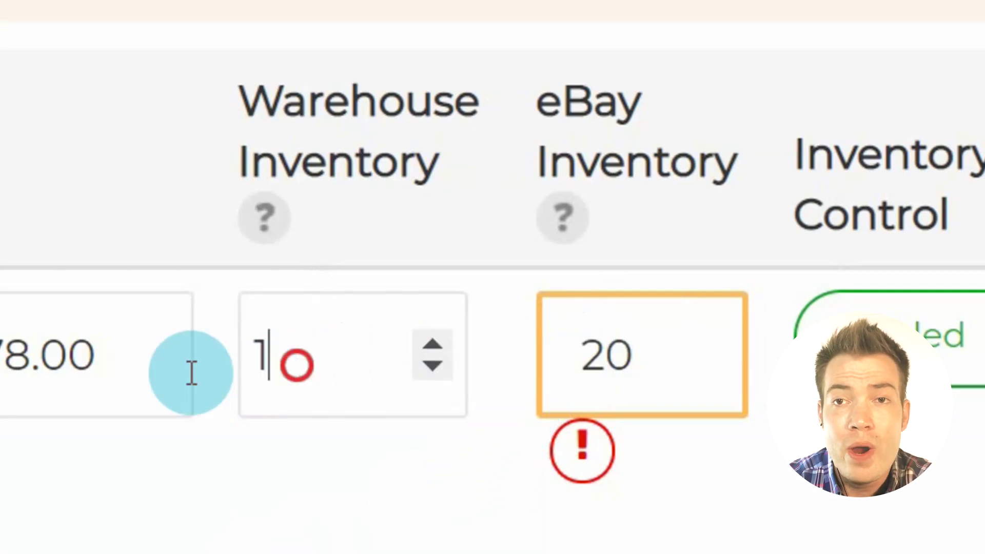
{"action": "type", "text": "2"}
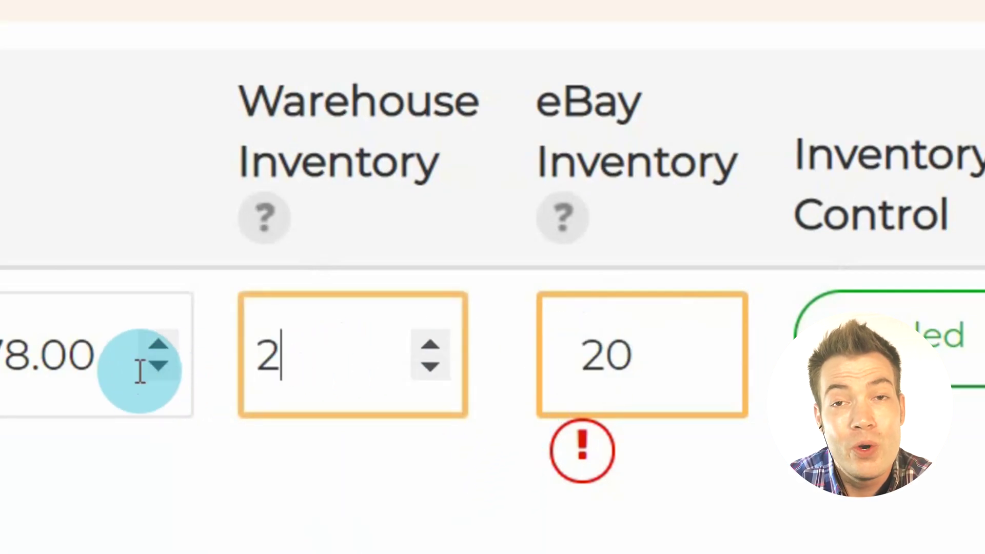
{"action": "type", "text": "0"}
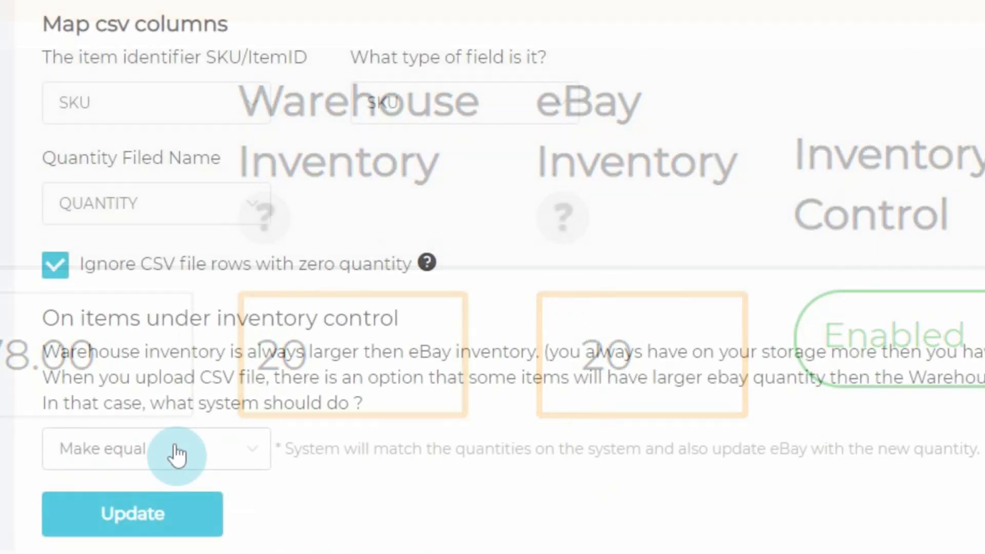
{"action": "left_click", "coordinate": [176, 454]}
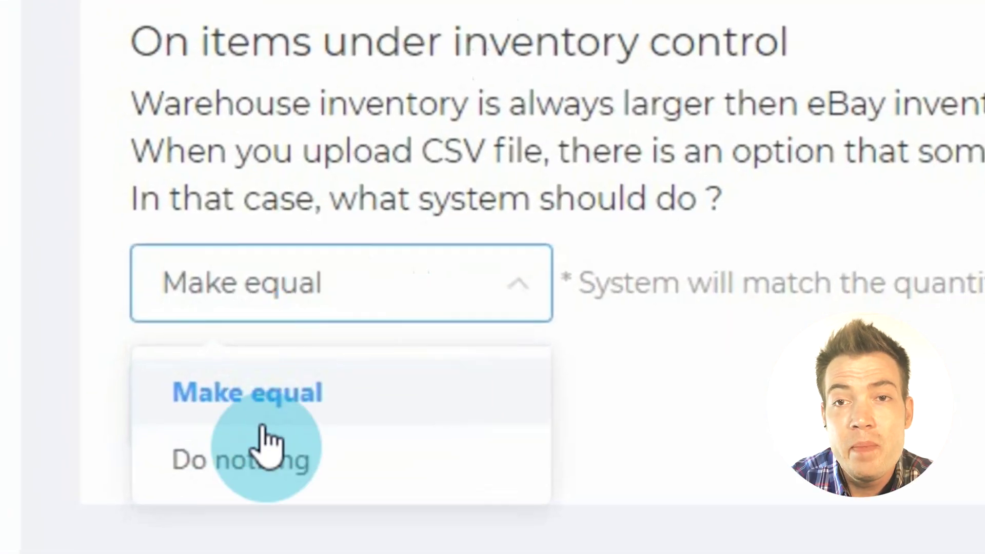
{"action": "left_click", "coordinate": [398, 287]}
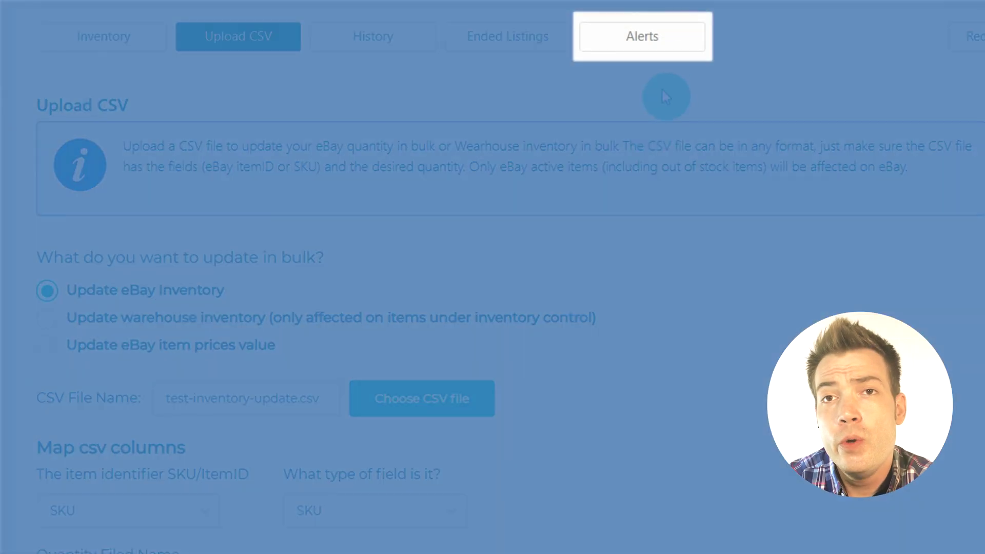
- On the Alerts page, enable e-mail alerts for warehouse inventory at or below 0 units
{"action": "left_click", "coordinate": [668, 41]}
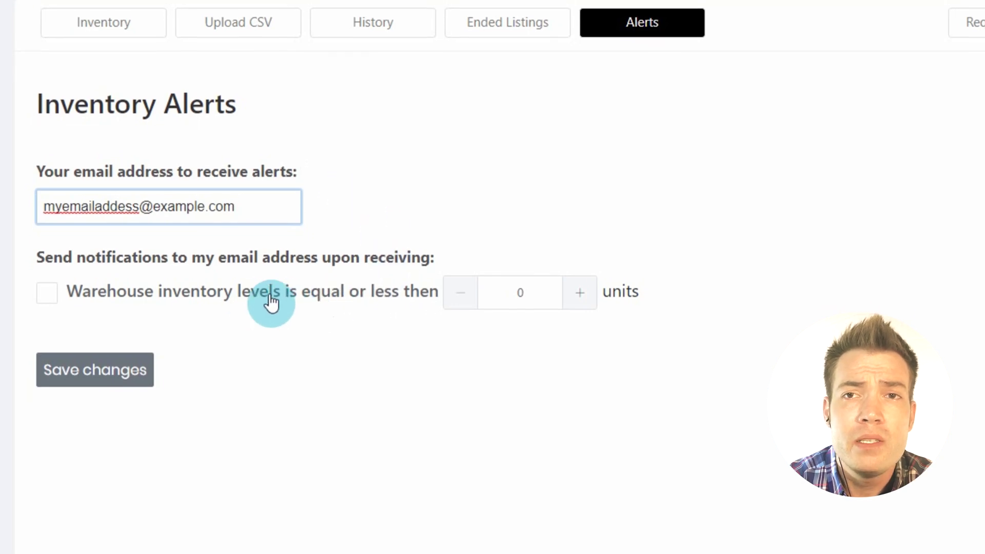
{"action": "left_click", "coordinate": [194, 311]}
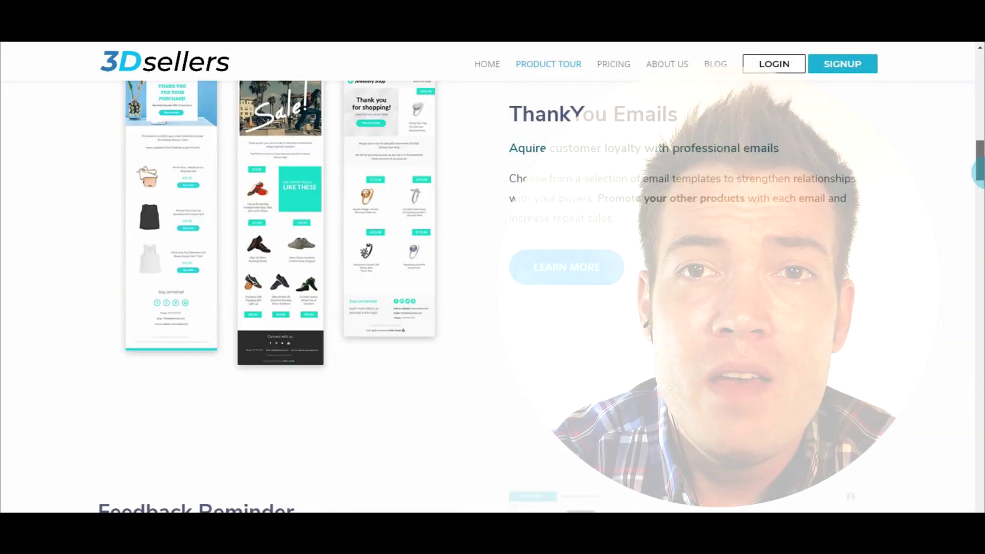
- Scroll the 3Dsellers Product Tour page down to the 'Ready to get started' sign-up section
{"action": "scroll", "coordinate": [493, 277], "scroll_direction": "down", "scroll_amount": 10}
{"action": "scroll", "coordinate": [493, 277], "scroll_direction": "down", "scroll_amount": 15}
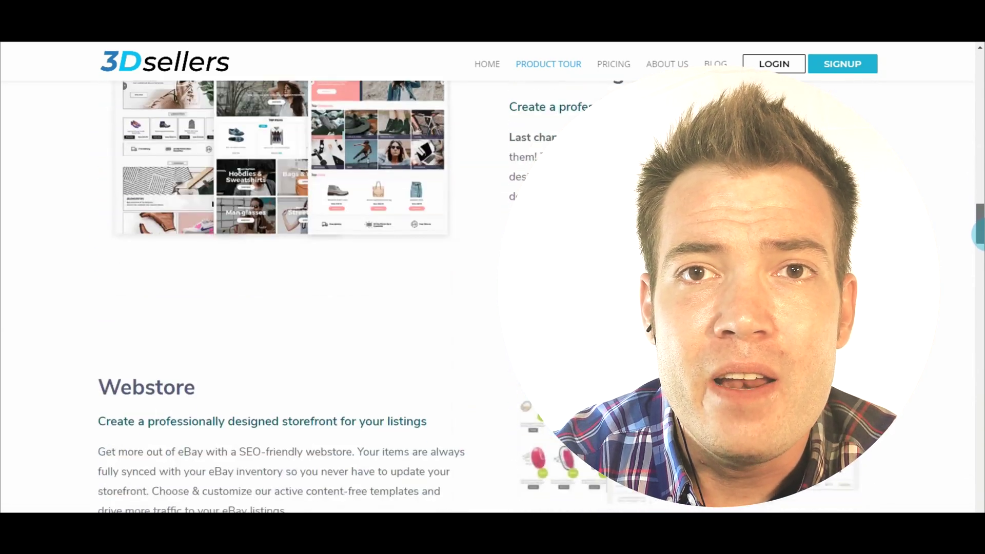
{"action": "scroll", "coordinate": [493, 277], "scroll_direction": "down", "scroll_amount": 12}
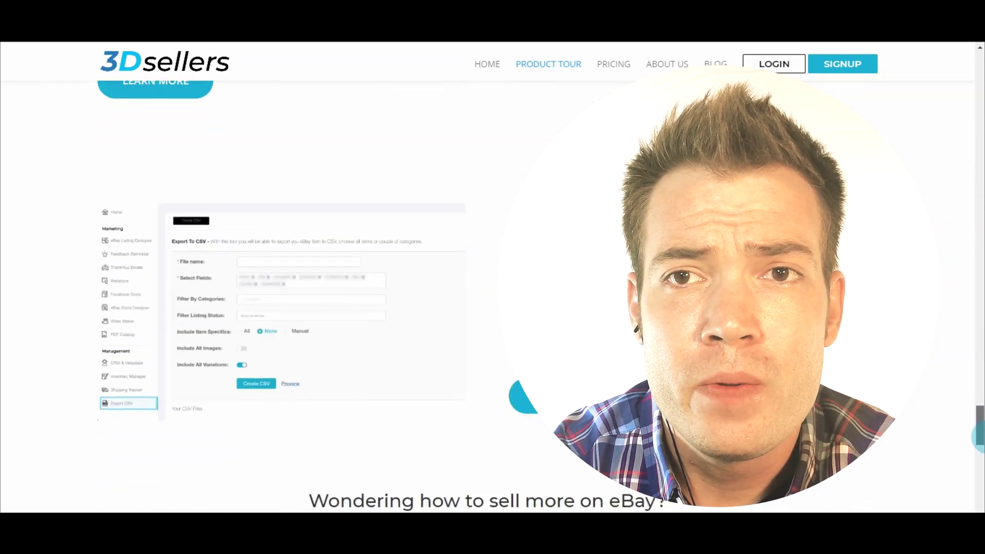
{"action": "scroll", "coordinate": [493, 293], "scroll_direction": "down", "scroll_amount": 7}
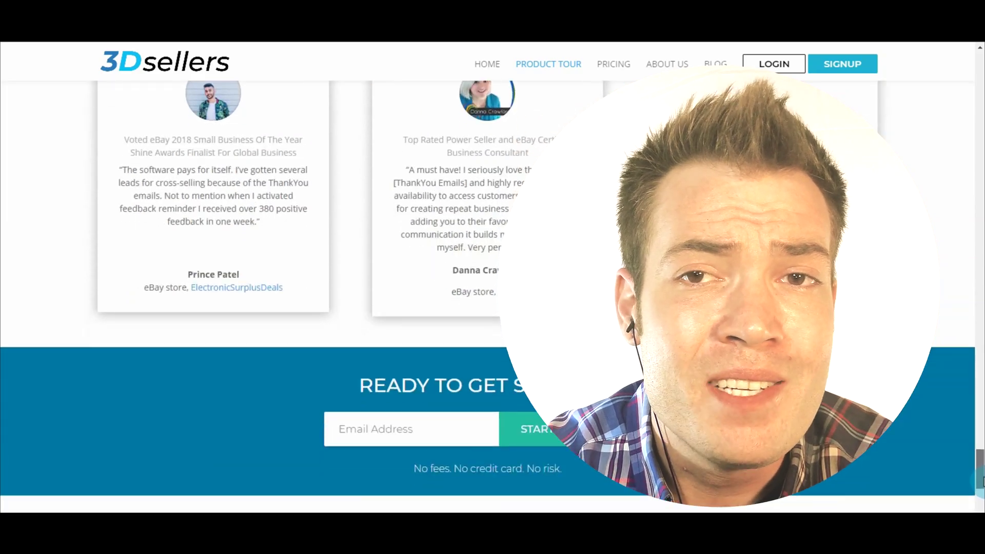